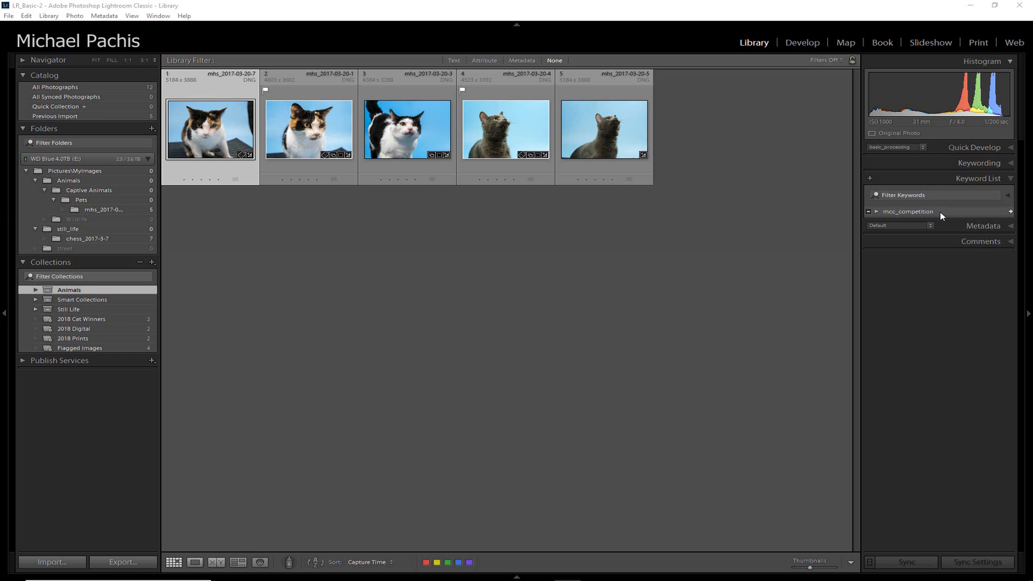
Expand the mcc_competition keyword to examine its nested keyword hierarchy, and collapse it again
click(876, 212)
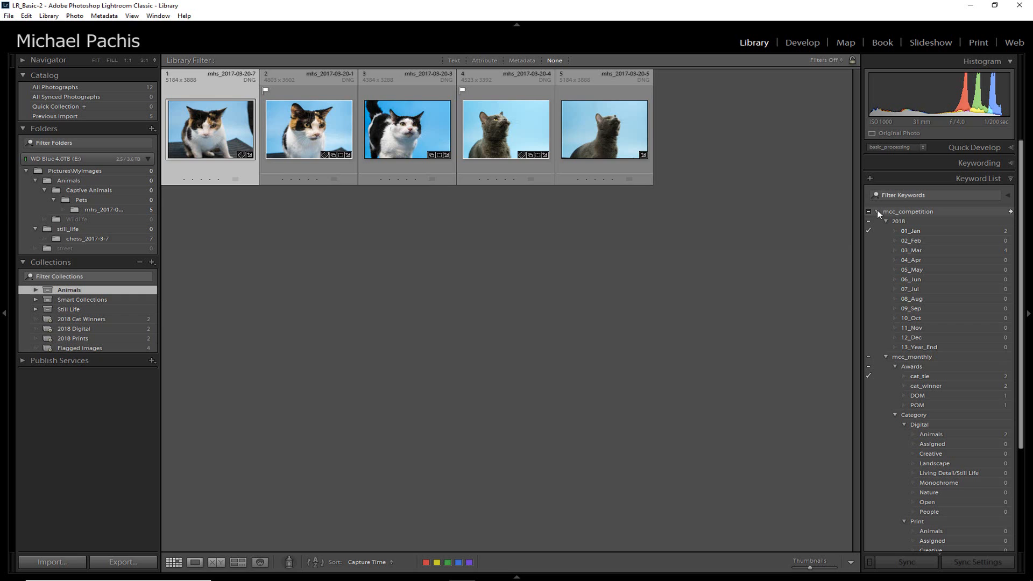
click(876, 211)
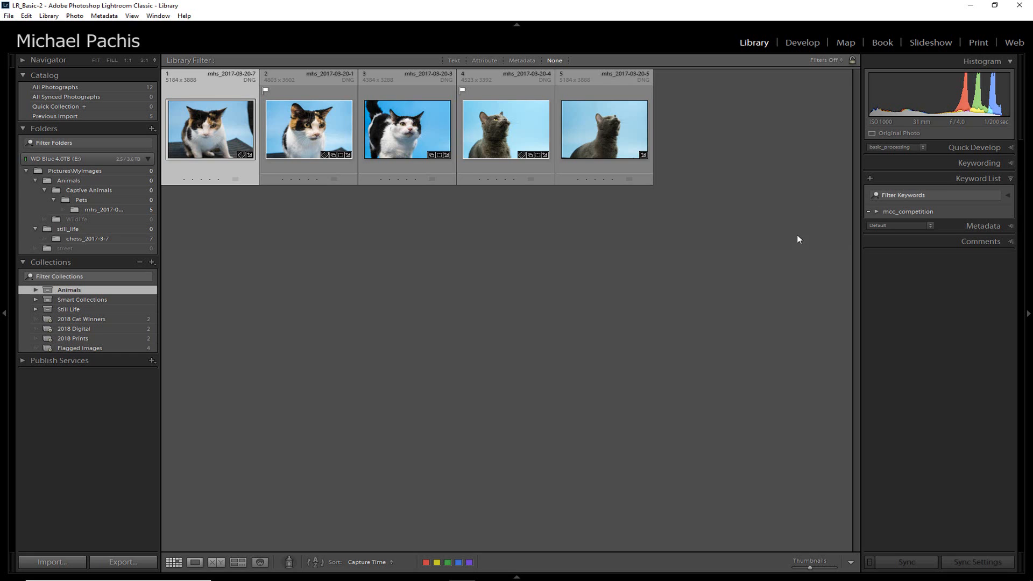
Create a top-level keyword tag named Contest with Include on Export, Export Containing Keywords and Export Synonyms turned off
click(870, 179)
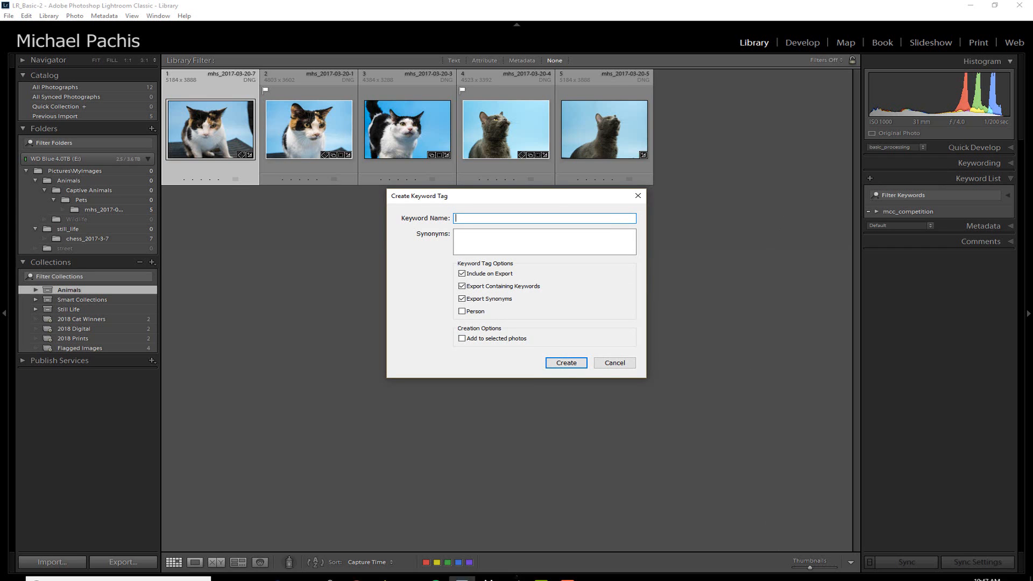
text(Contest)
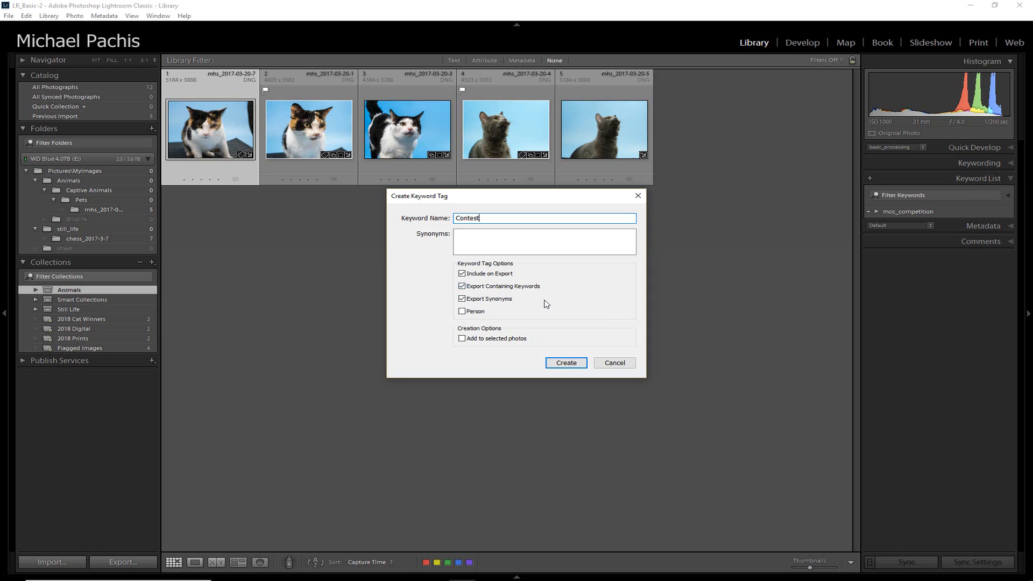
click(462, 298)
click(462, 286)
click(462, 273)
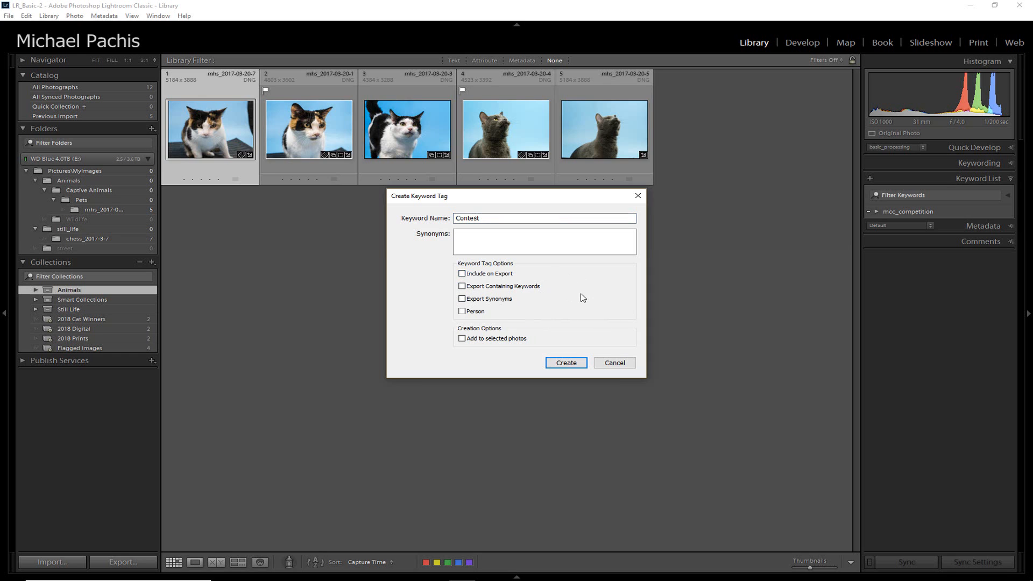
click(574, 364)
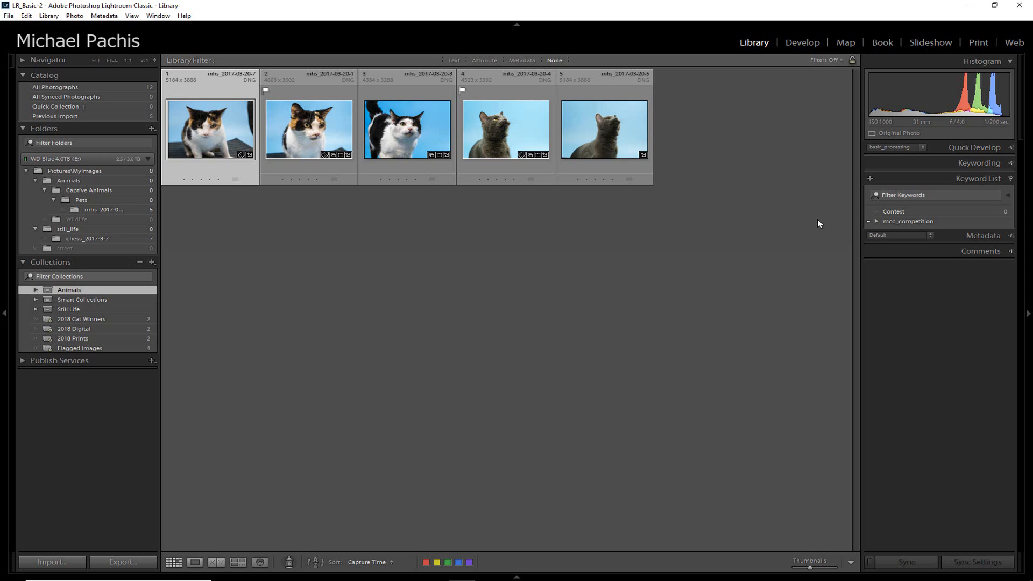
Create a keyword tag named 2018 inside Contest with its three export options turned off, and expand Contest
right_click(906, 216)
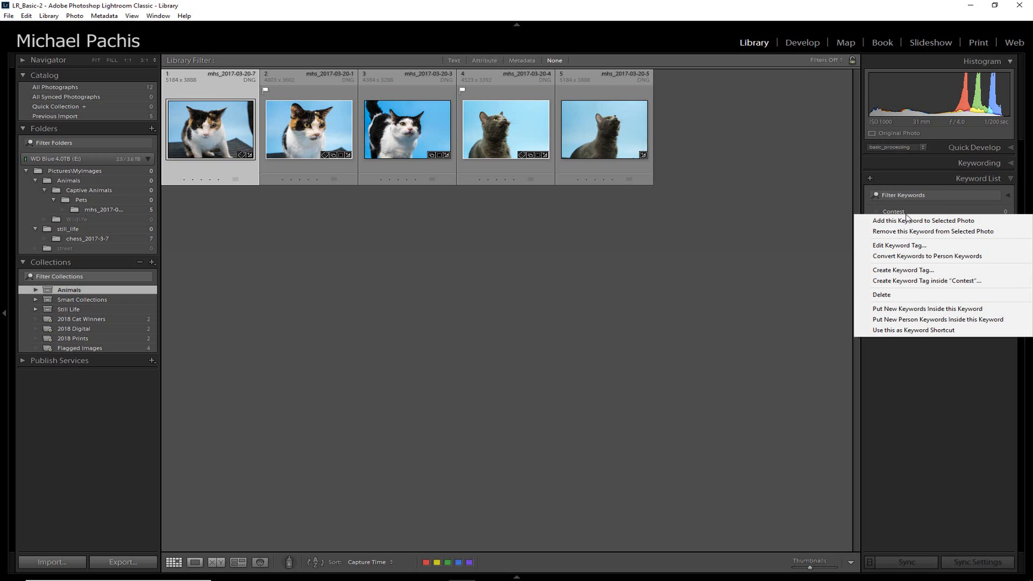
click(927, 281)
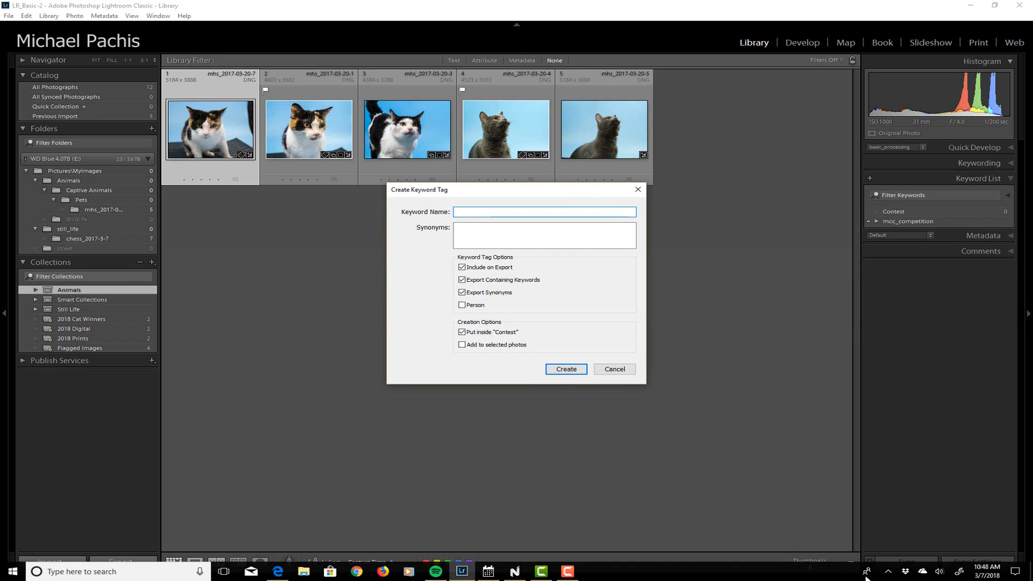
text(2018)
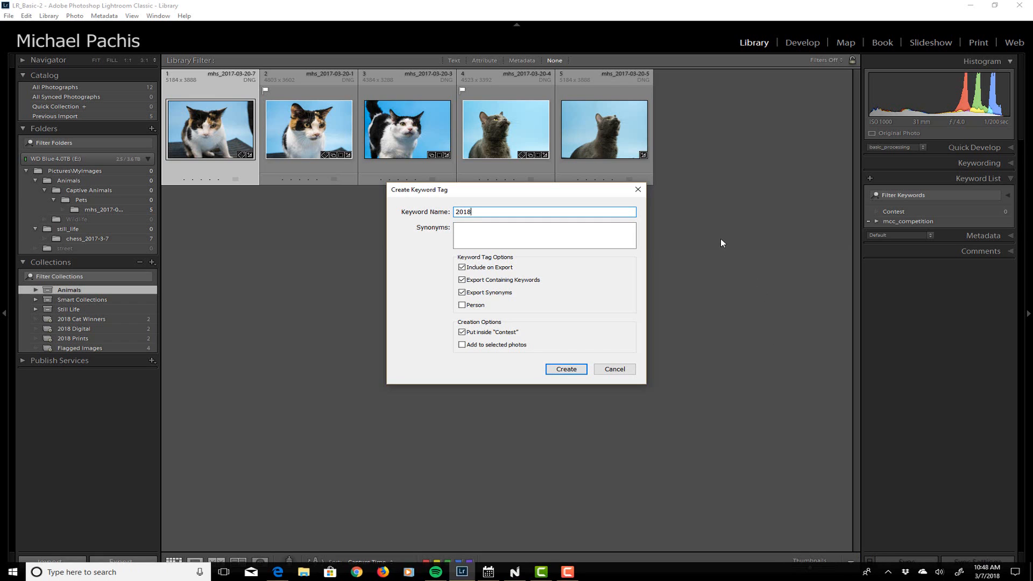
click(461, 268)
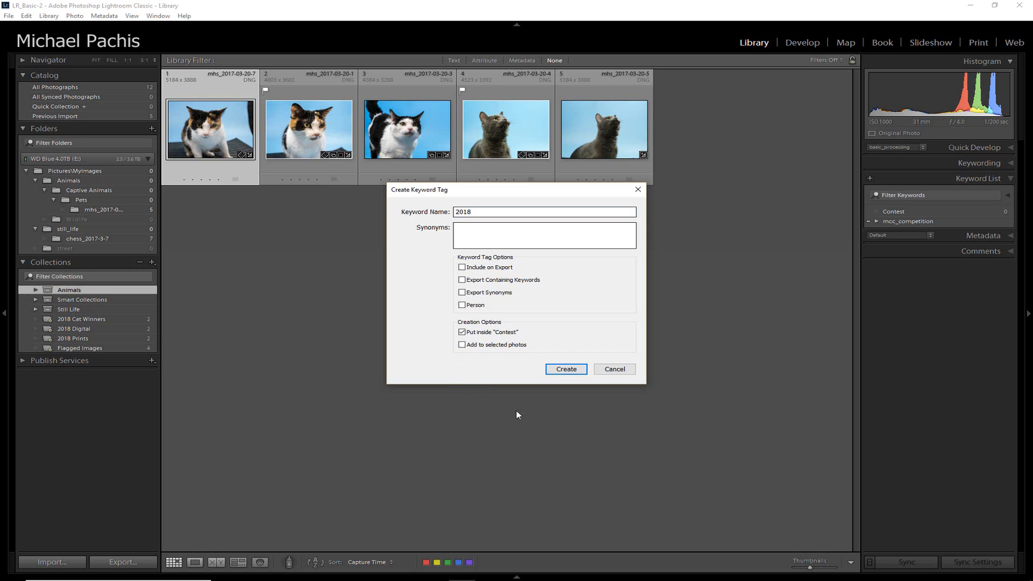
click(570, 370)
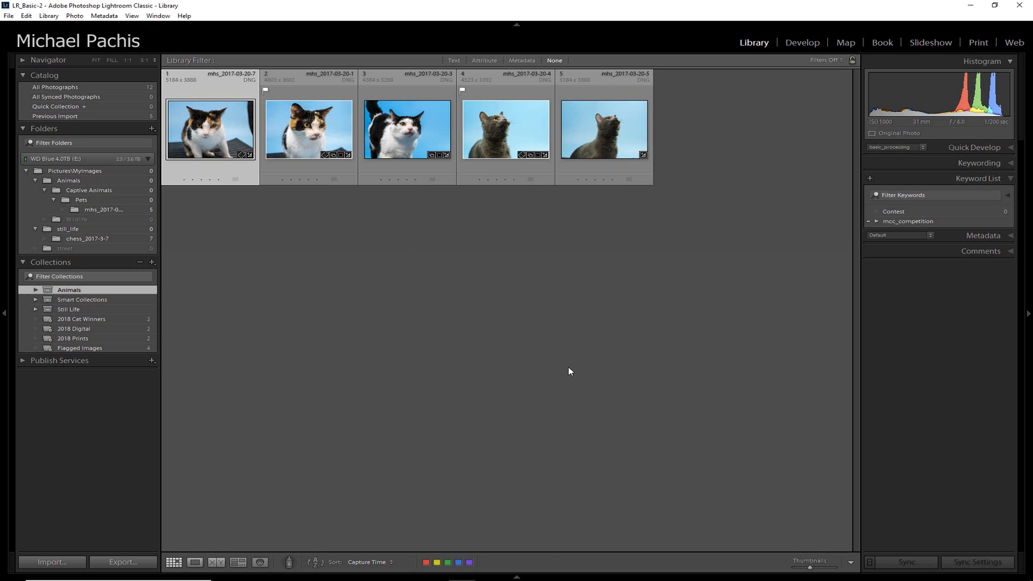
click(878, 212)
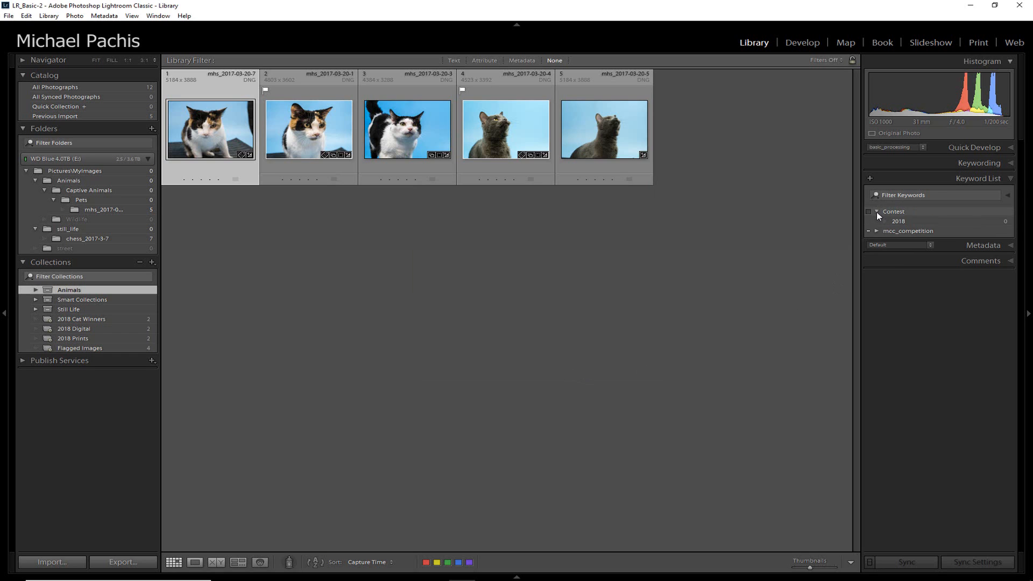
Create a keyword tag named C4FAP inside Contest's 2018 keyword with its three export options turned off, and expand 2018
right_click(914, 225)
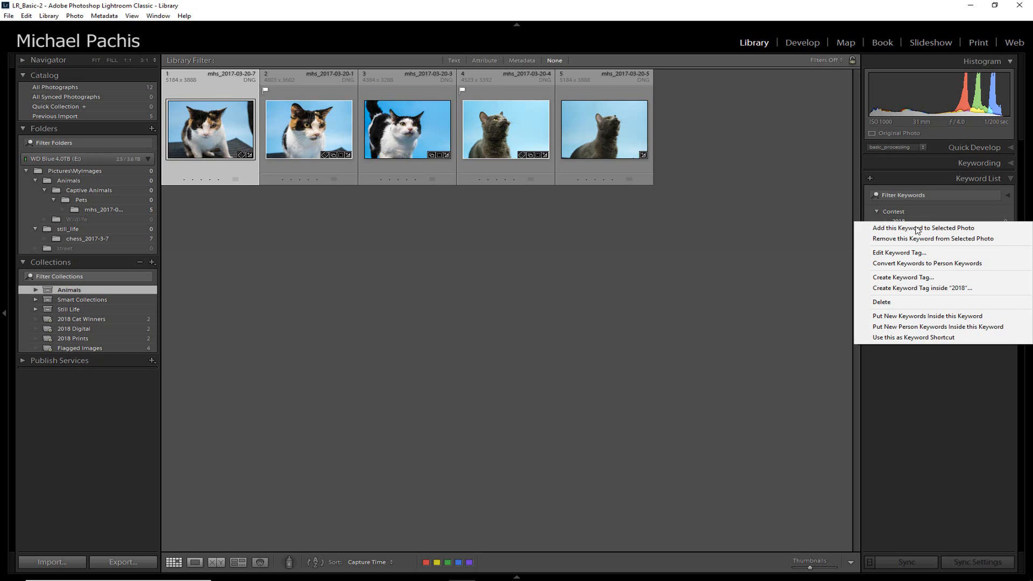
click(931, 289)
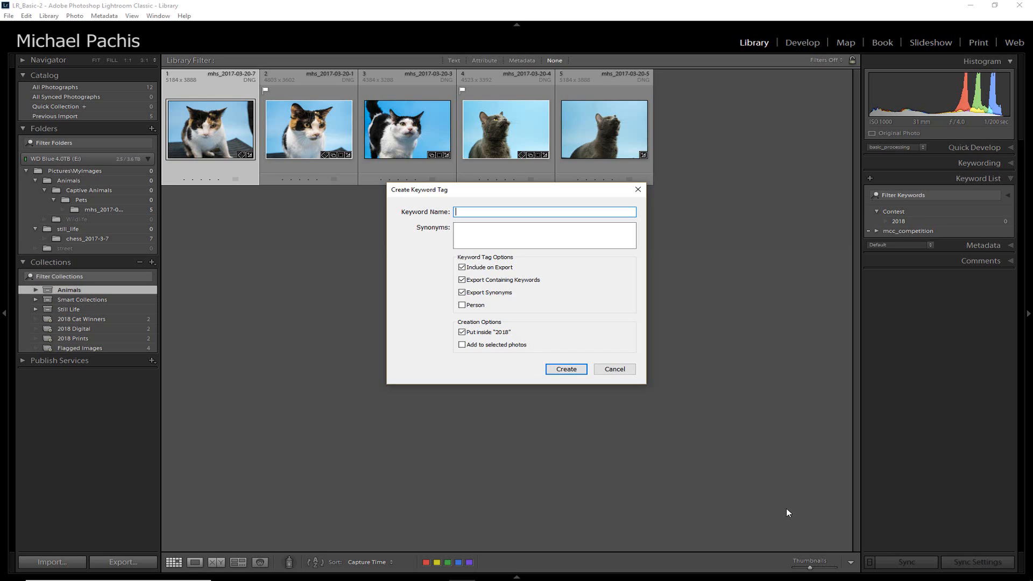
key(F10)
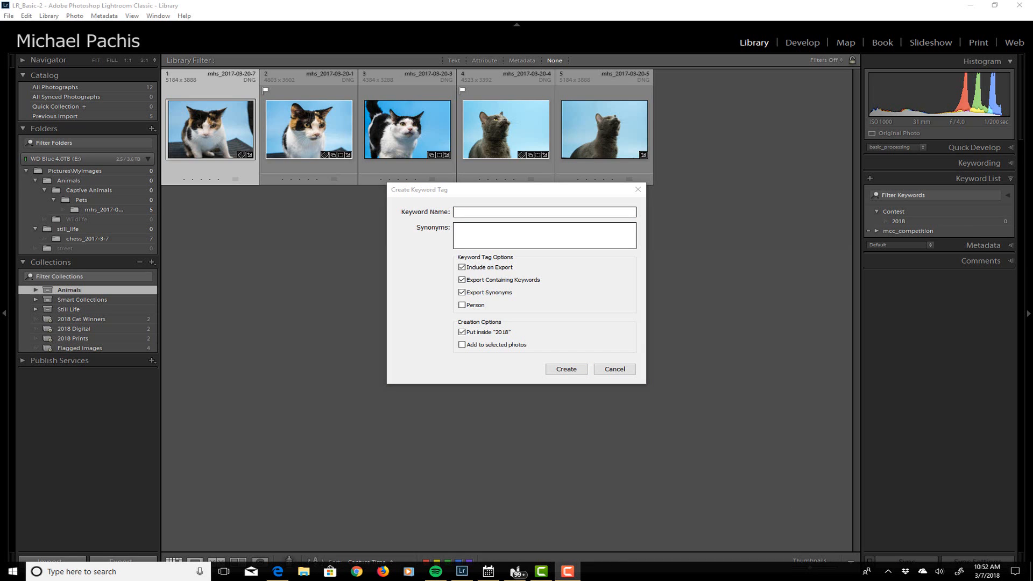
click(481, 211)
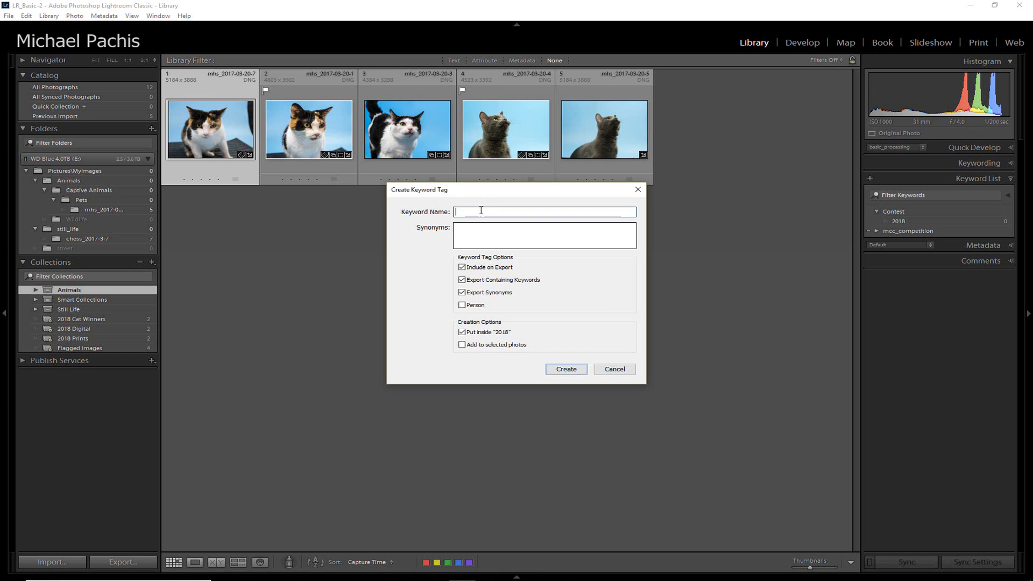
text(C)
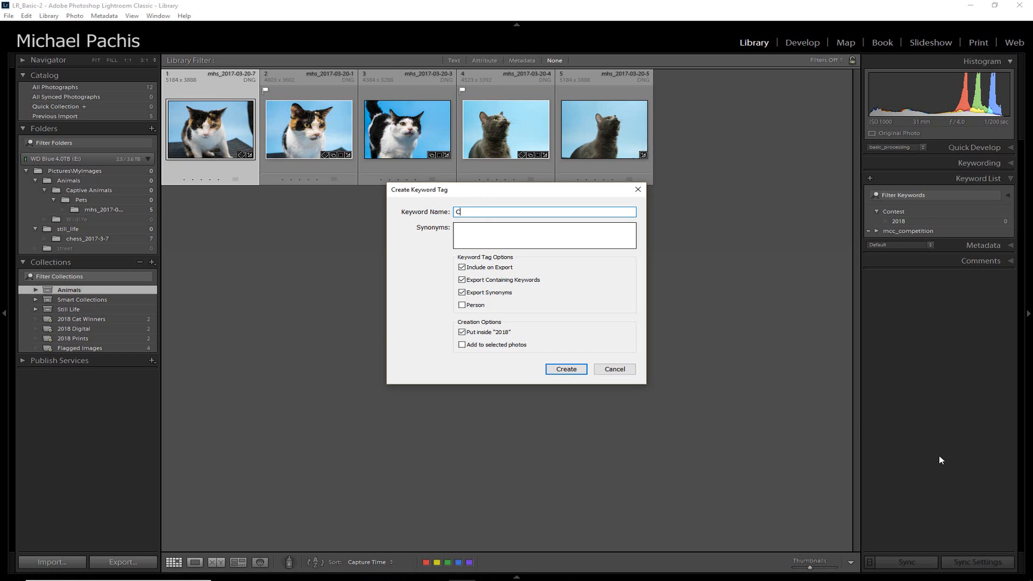
text(4FAP)
click(462, 267)
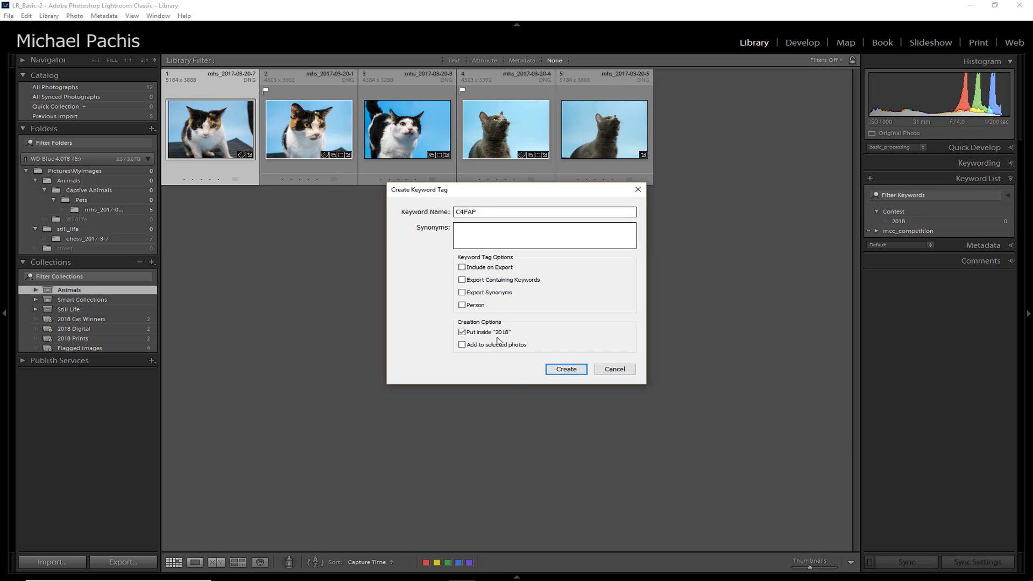
click(570, 371)
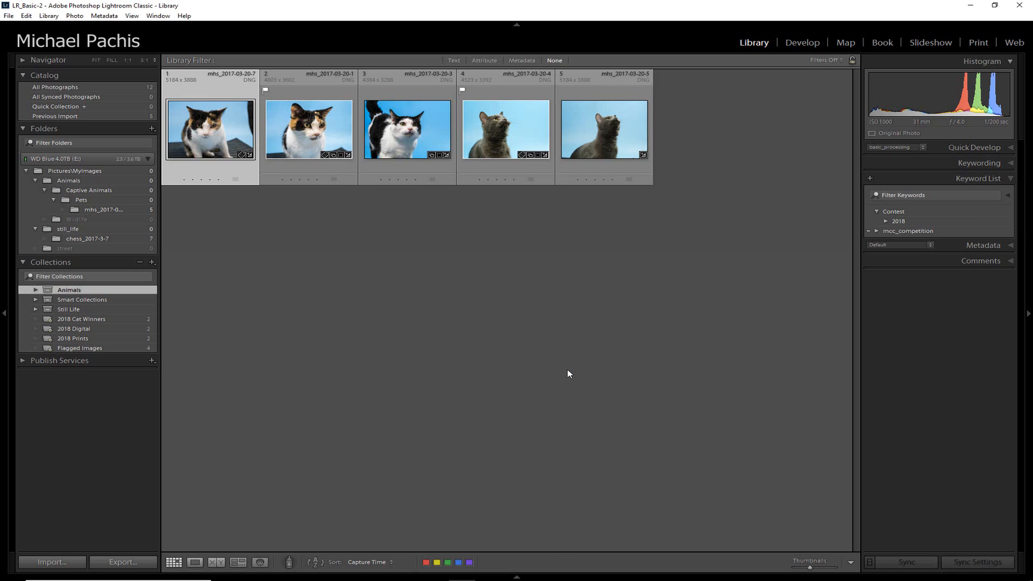
click(885, 222)
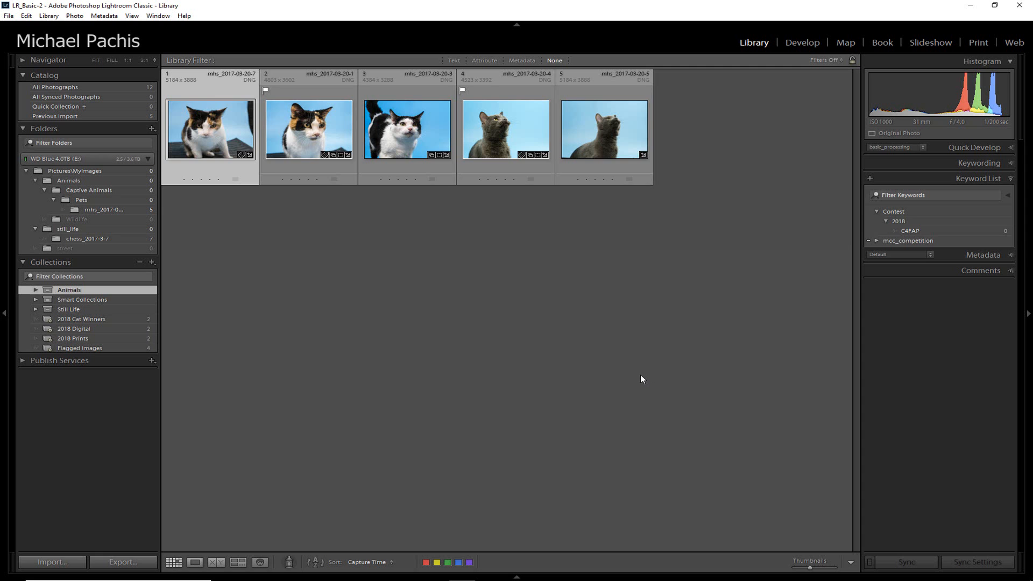
Create a keyword tag named Smithsonian inside Contest's 2018 keyword with Include on Export turned off
right_click(899, 221)
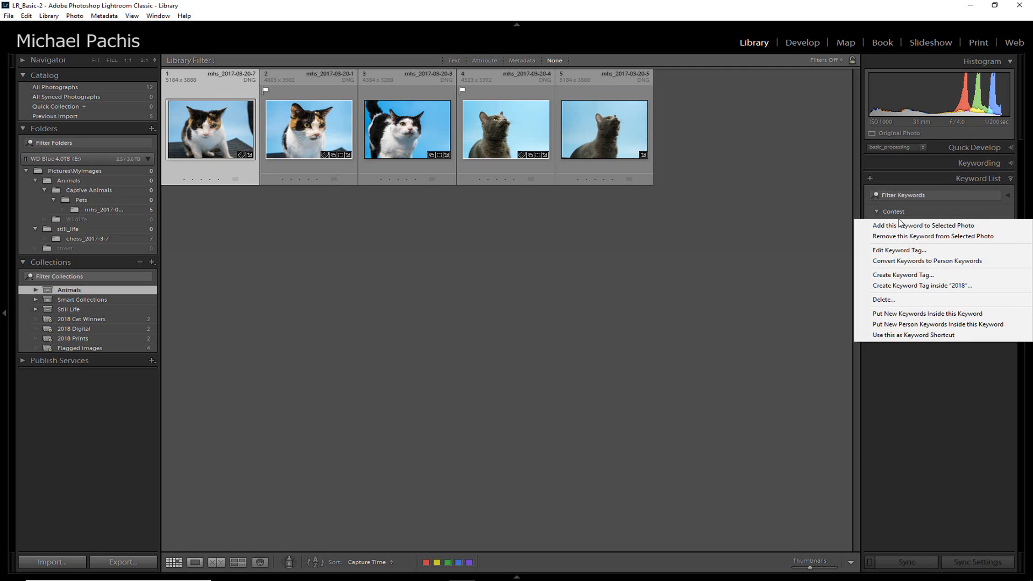
click(915, 286)
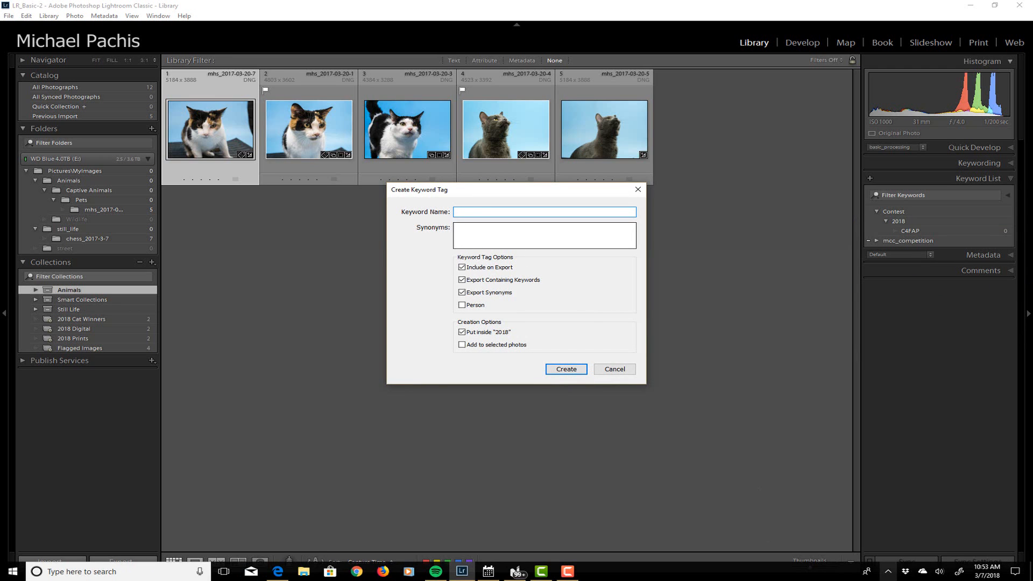
text(Smi)
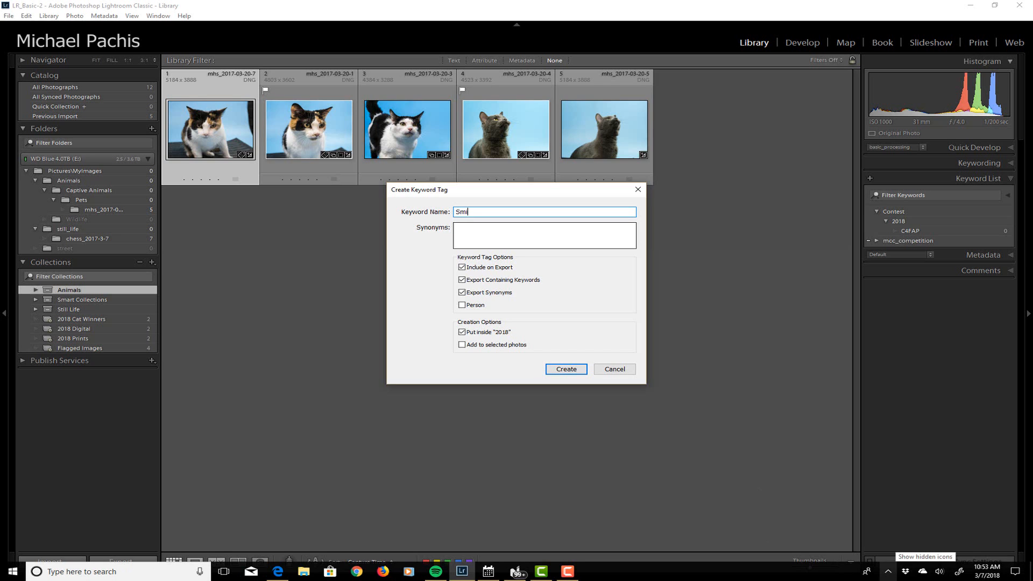
text(thsonian)
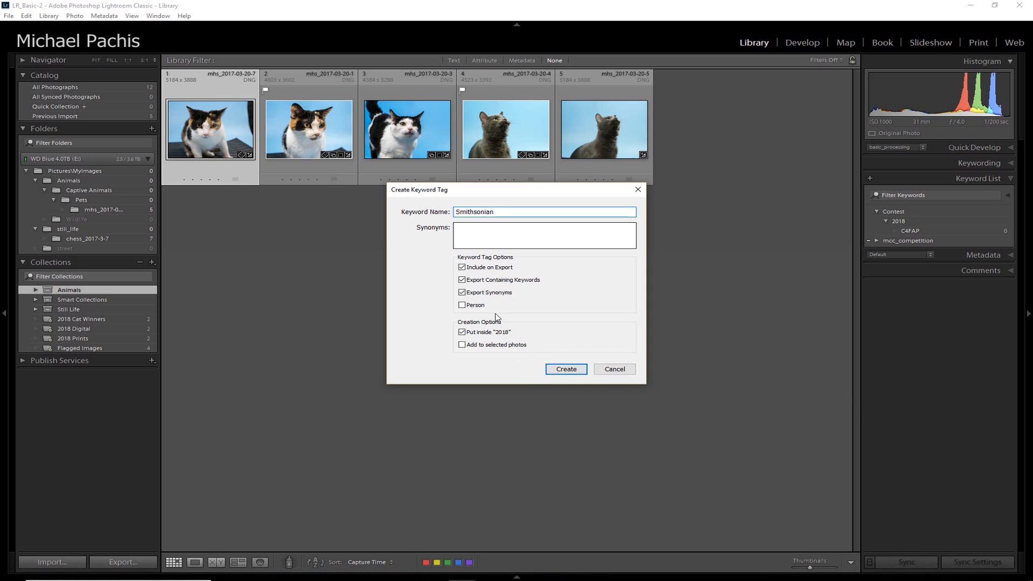
click(462, 269)
click(555, 368)
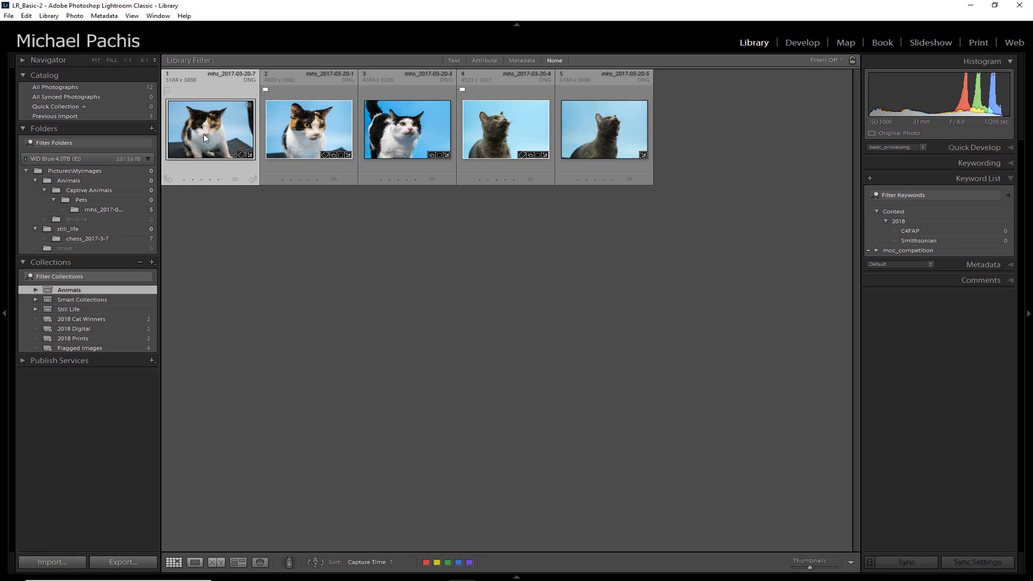
Assign the C4FAP keyword to photo mhs_2017-03-20-7 and the Smithsonian keyword to the grey cat photo mhs_2017-03-20-4
click(869, 231)
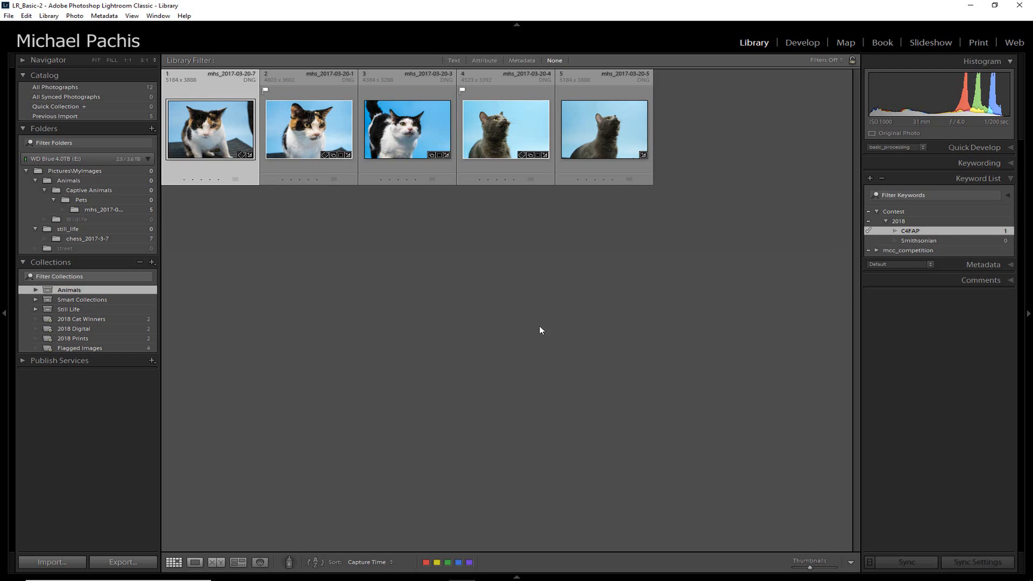
click(525, 160)
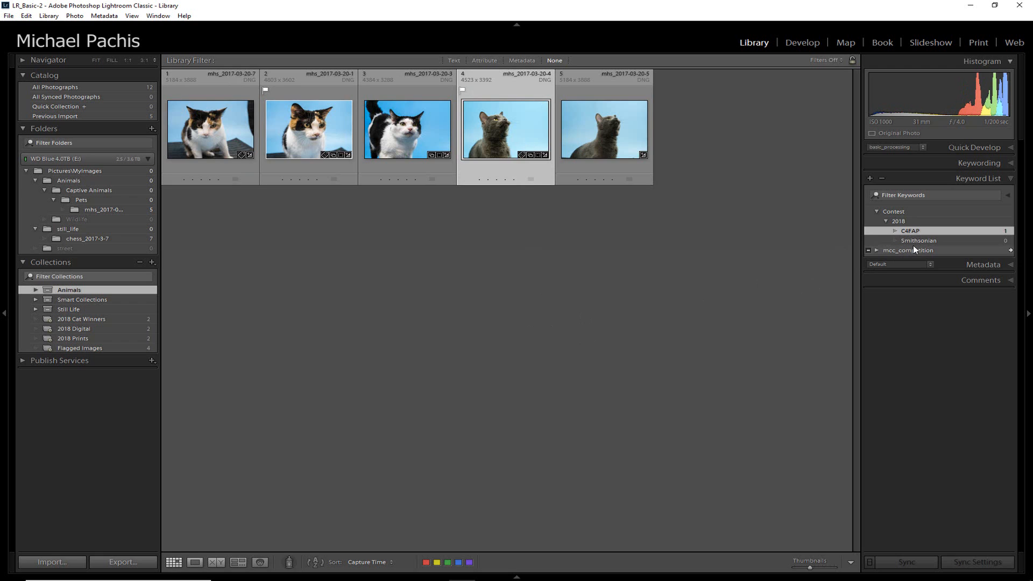
click(870, 240)
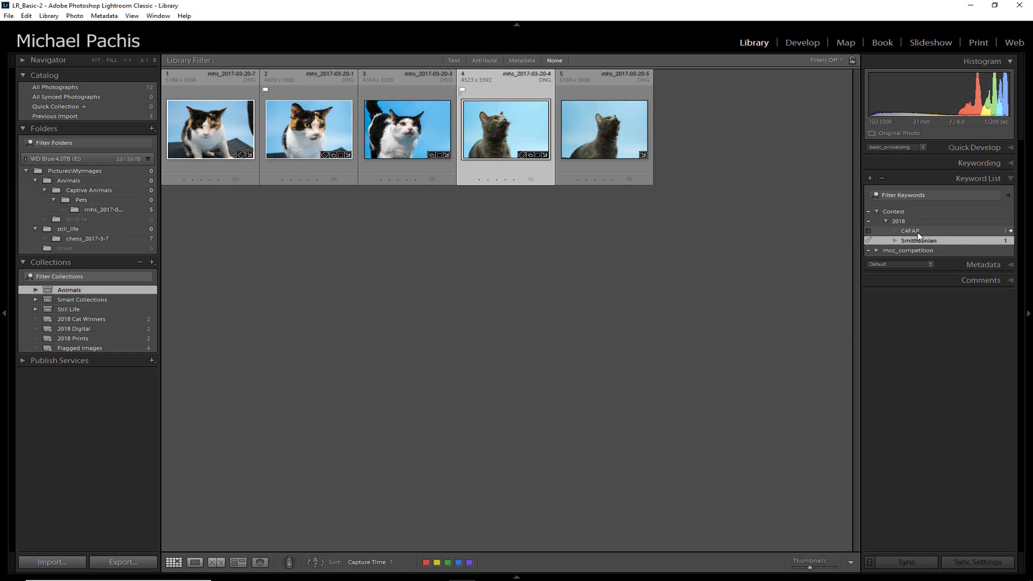
Show only the photos tagged C4FAP and those tagged Smithsonian, and return to the unfiltered Animals collection
click(1011, 231)
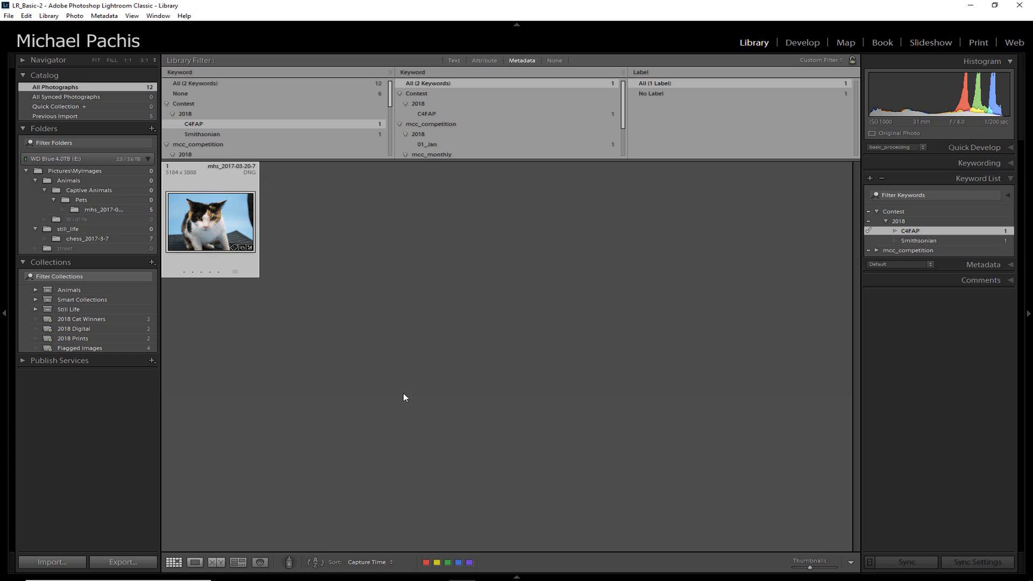
click(1012, 243)
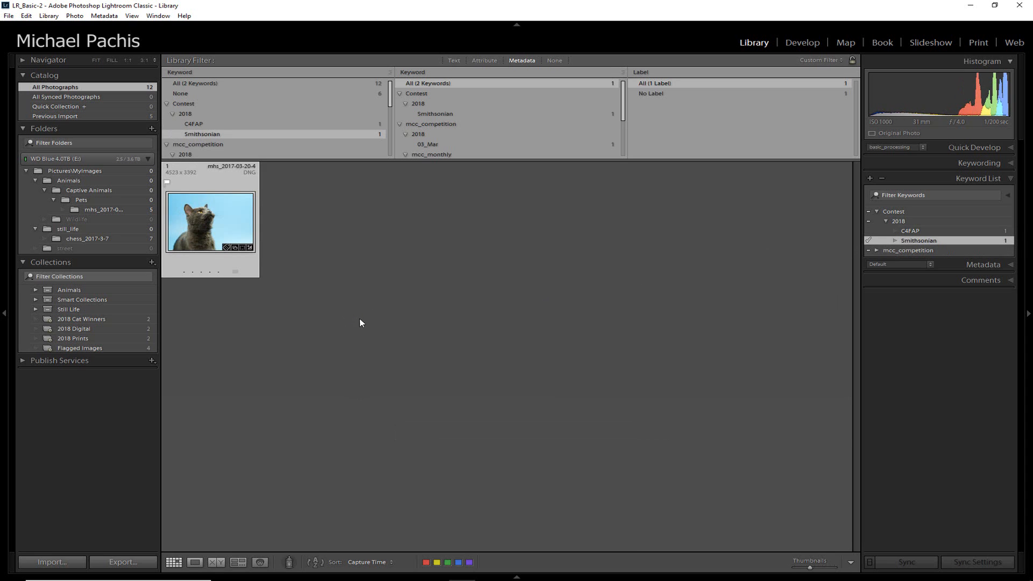
click(555, 61)
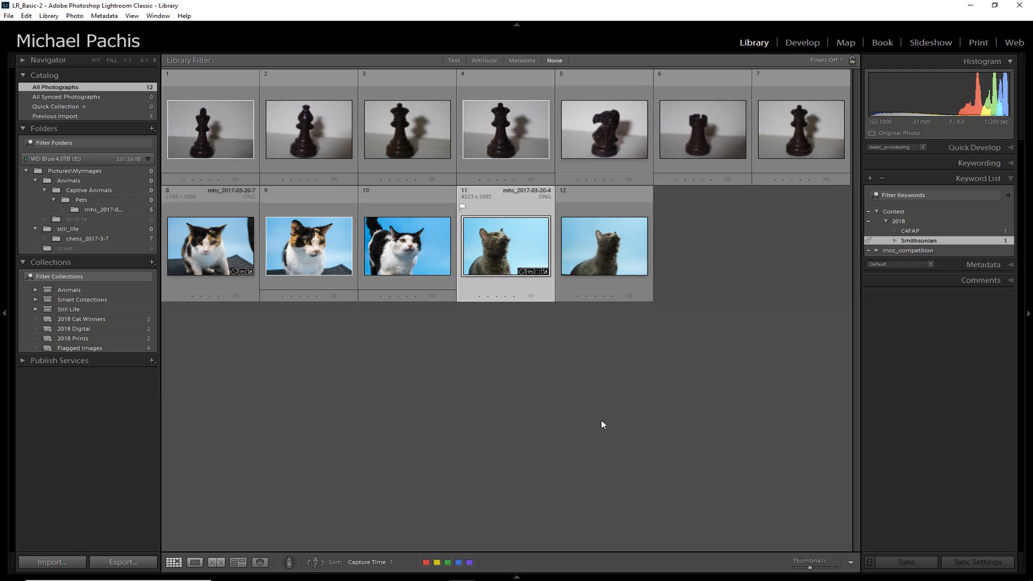
click(79, 291)
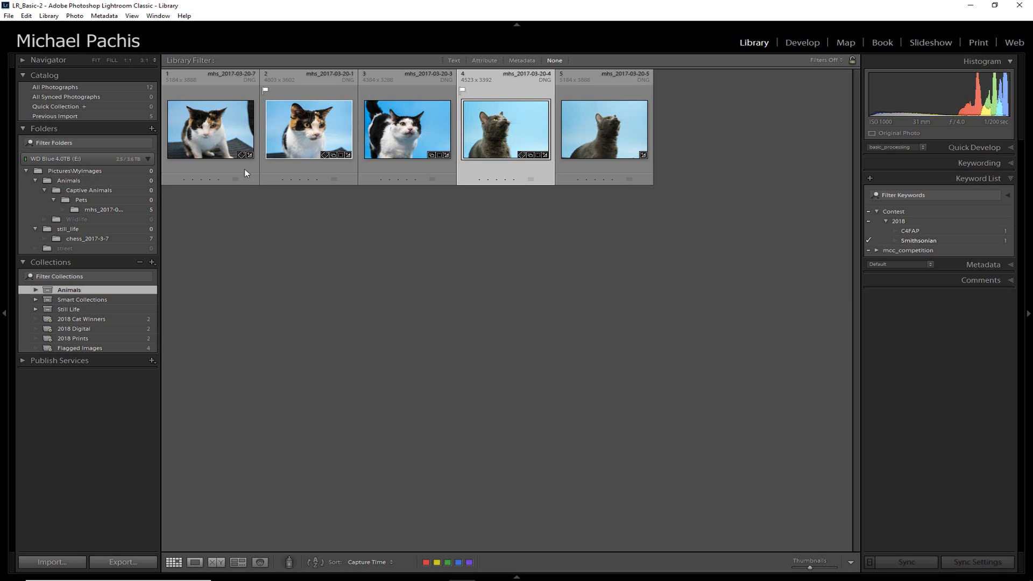
Create a keyword tag named Selected inside the C4FAP keyword with Include on Export turned off
click(198, 125)
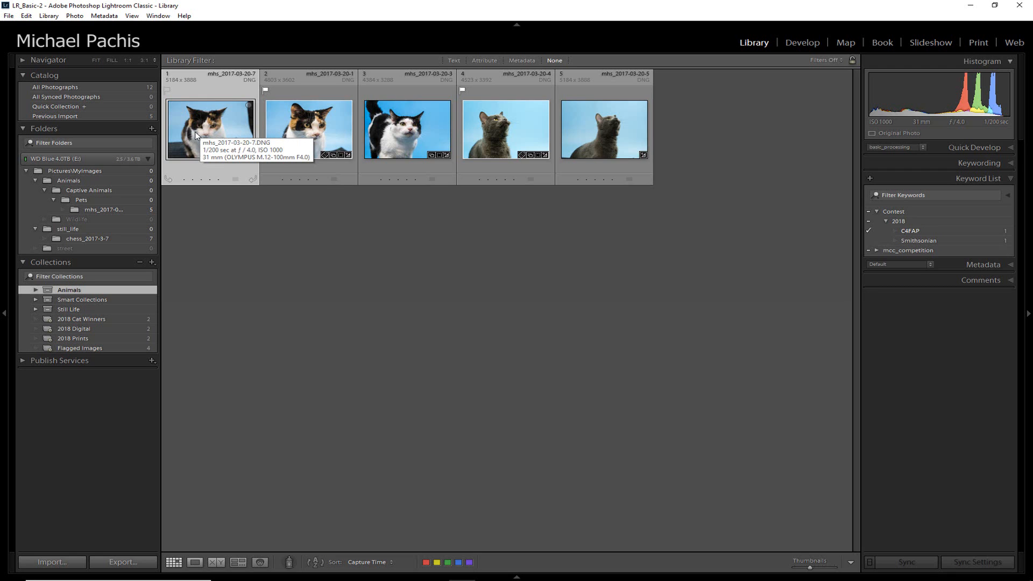
right_click(913, 231)
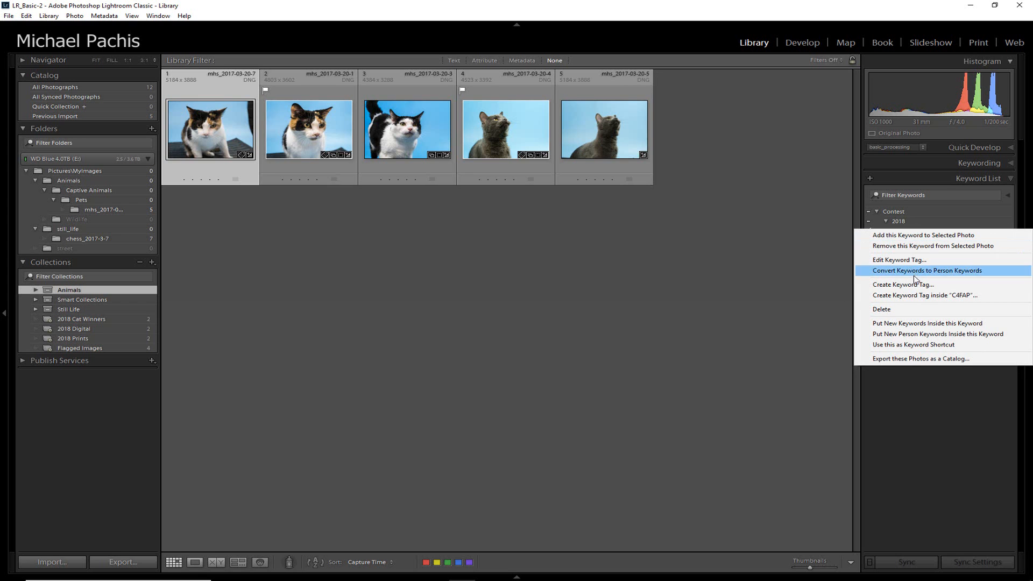
click(915, 304)
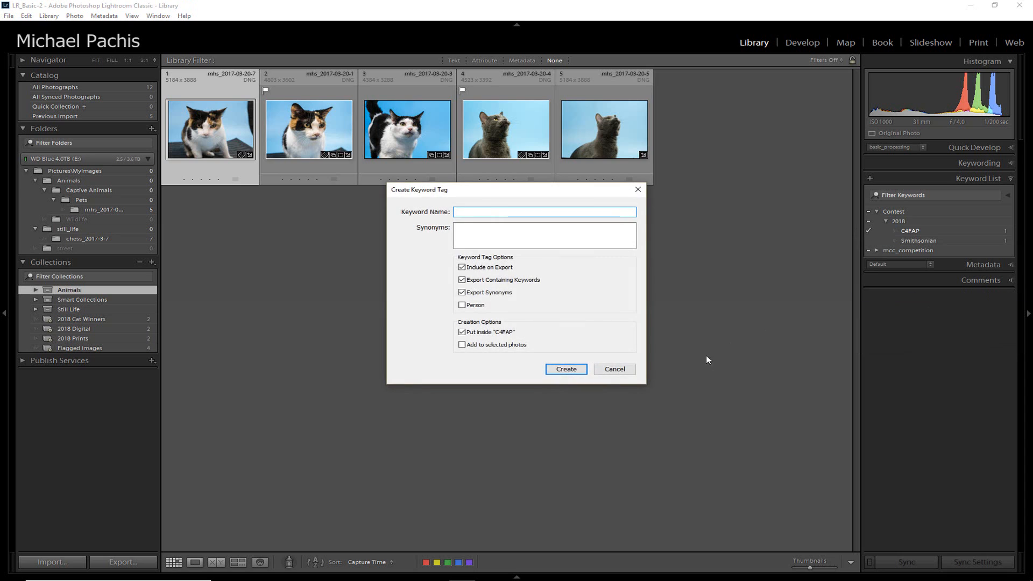
text(Selected)
click(462, 268)
click(570, 369)
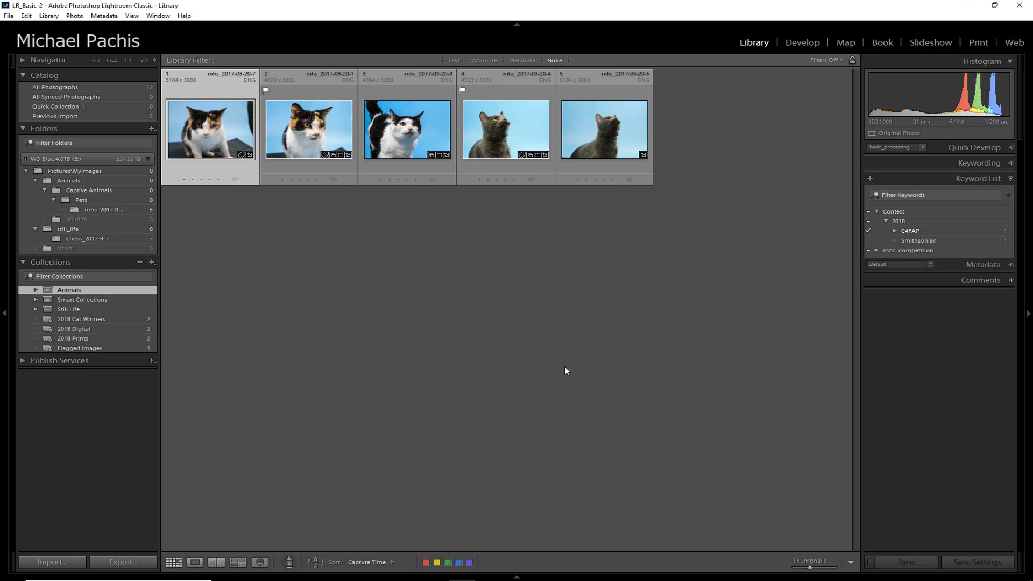
Assign the Selected keyword under C4FAP to photo mhs_2017-03-20-7, and collapse the C4FAP keyword
click(895, 231)
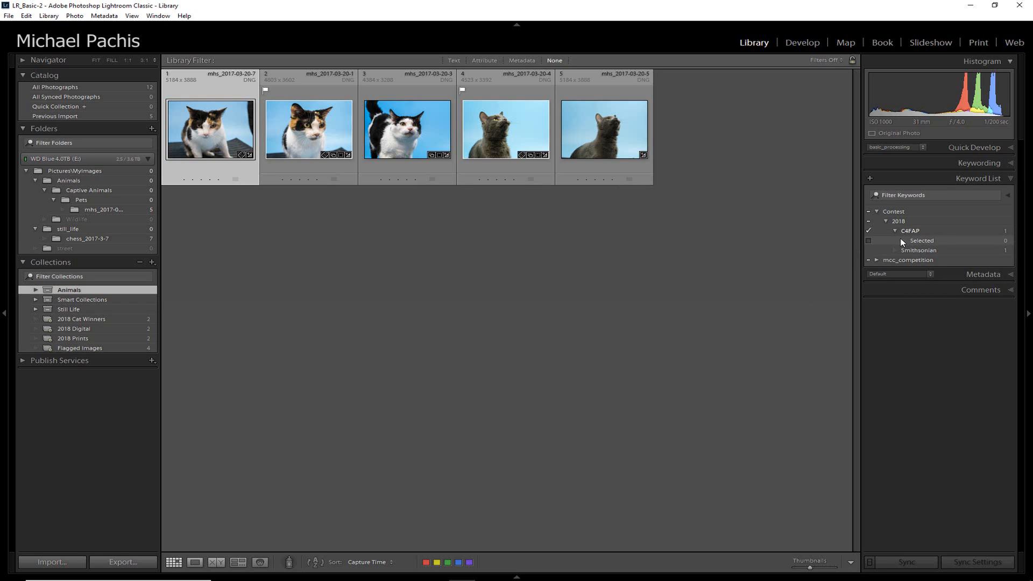
click(869, 242)
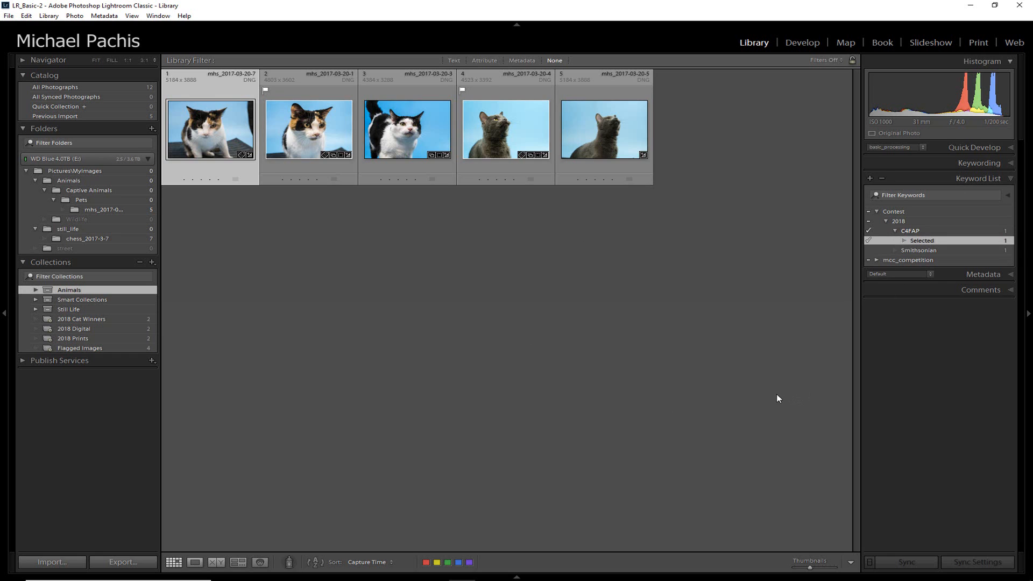
click(895, 231)
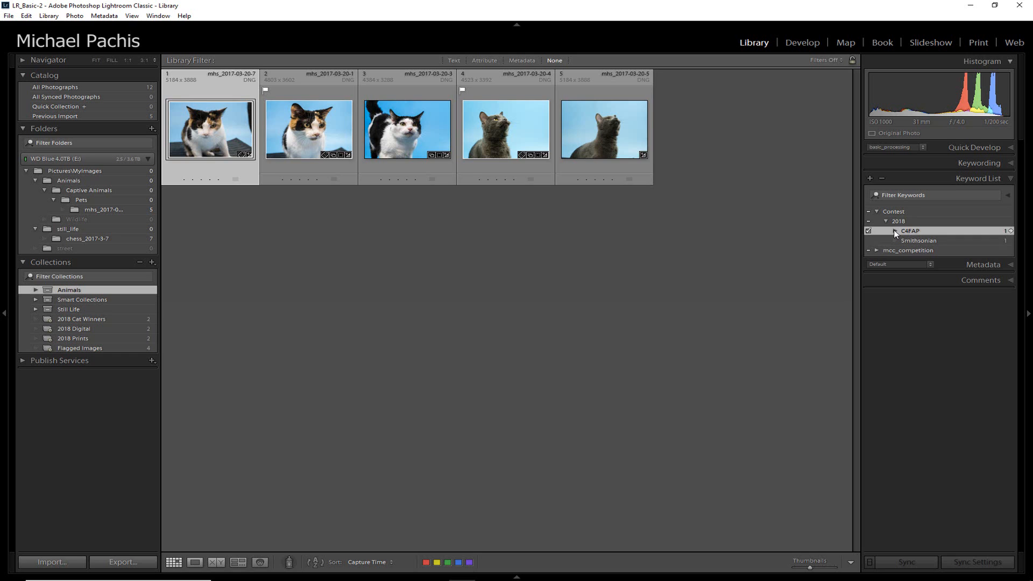
click(895, 231)
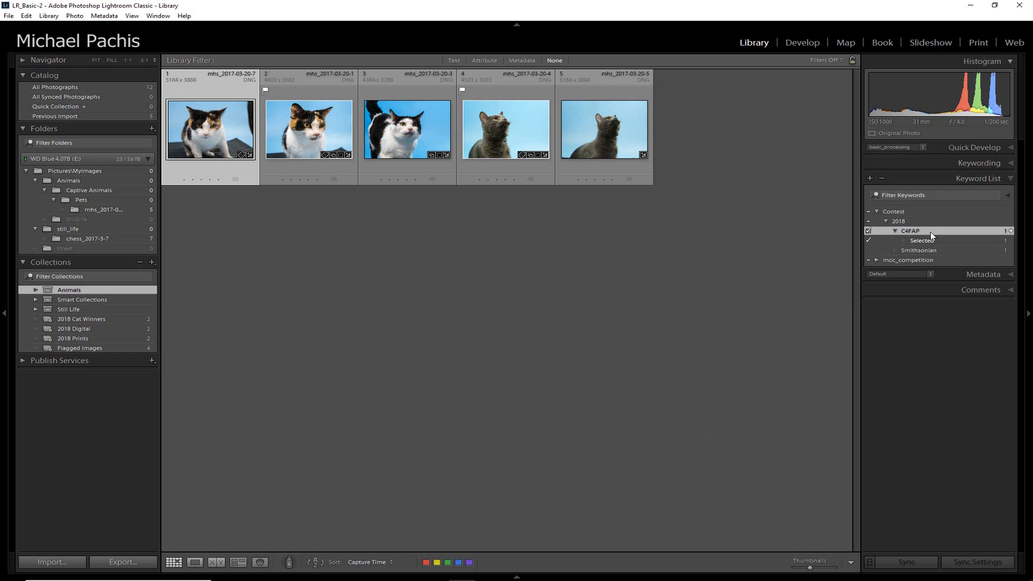
click(895, 231)
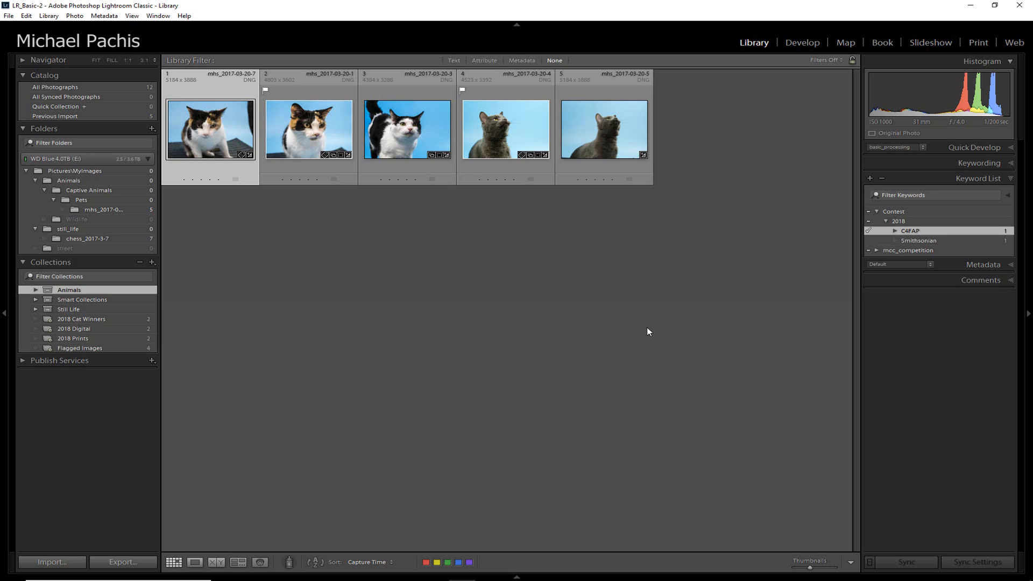
Switch to Calendar and preview the February 2018 contest events Submit Big Picture, Enter Naples Contest and Smithsonian
key(alt+Tab)
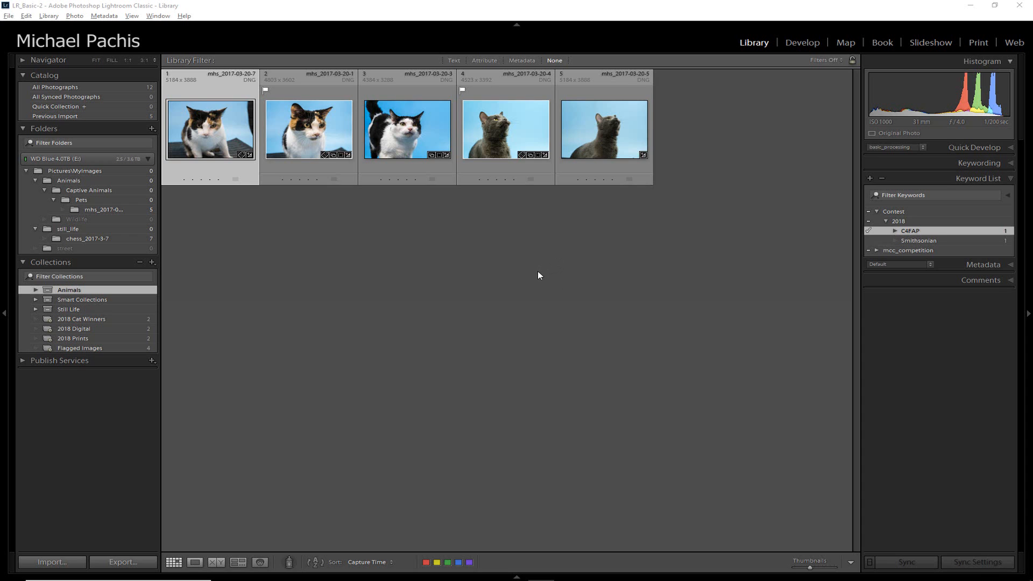
key(alt+Tab)
key(alt+Tab)
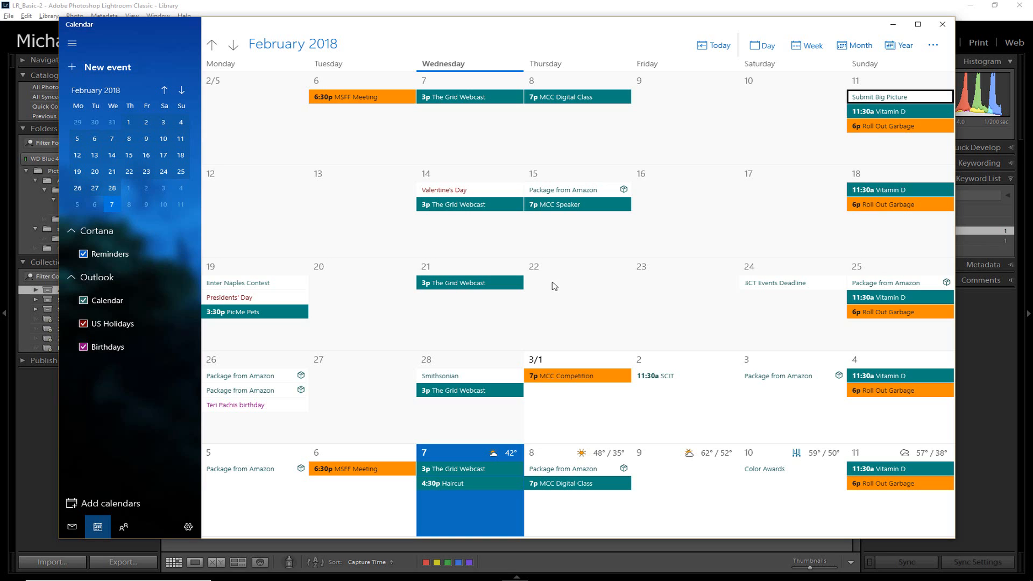
click(887, 98)
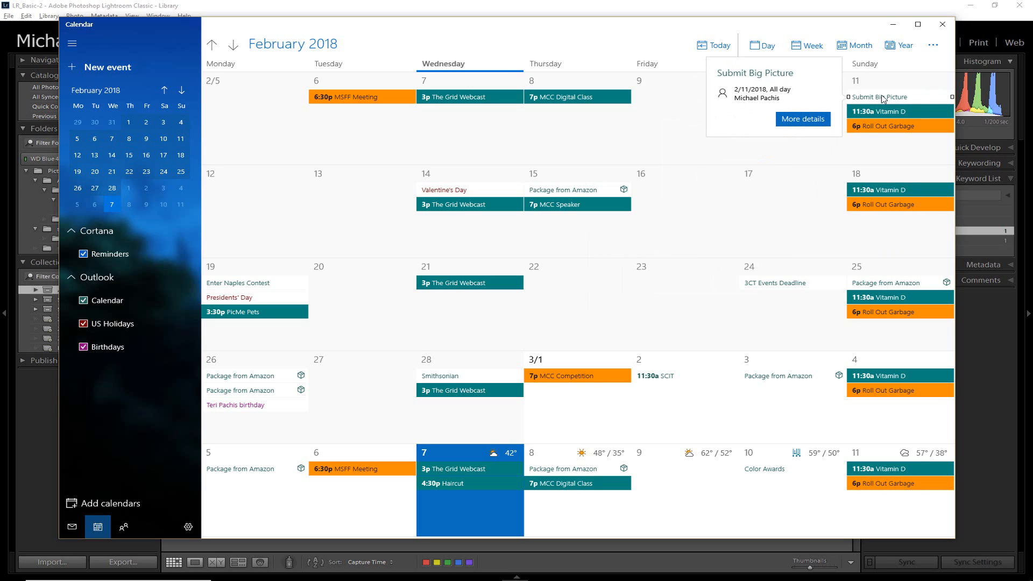
click(268, 287)
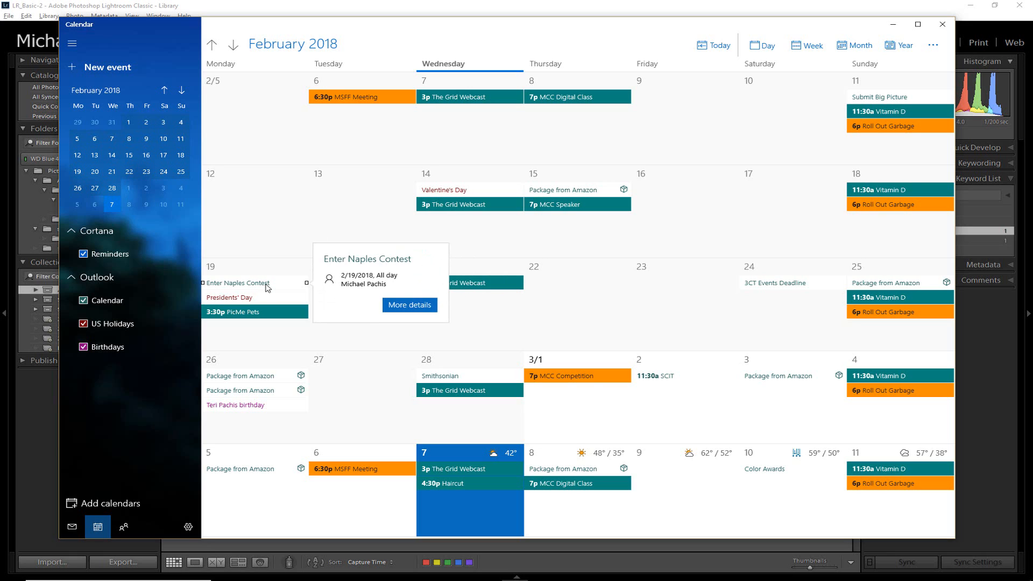
click(439, 373)
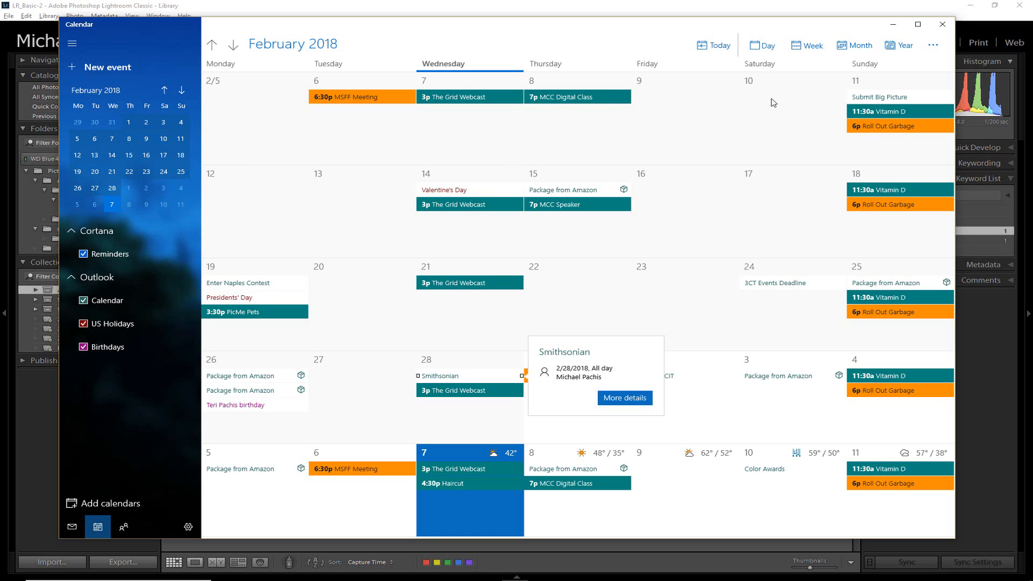
View the full details of the Submit Big Picture event on February 11, and return to the month overview
click(851, 97)
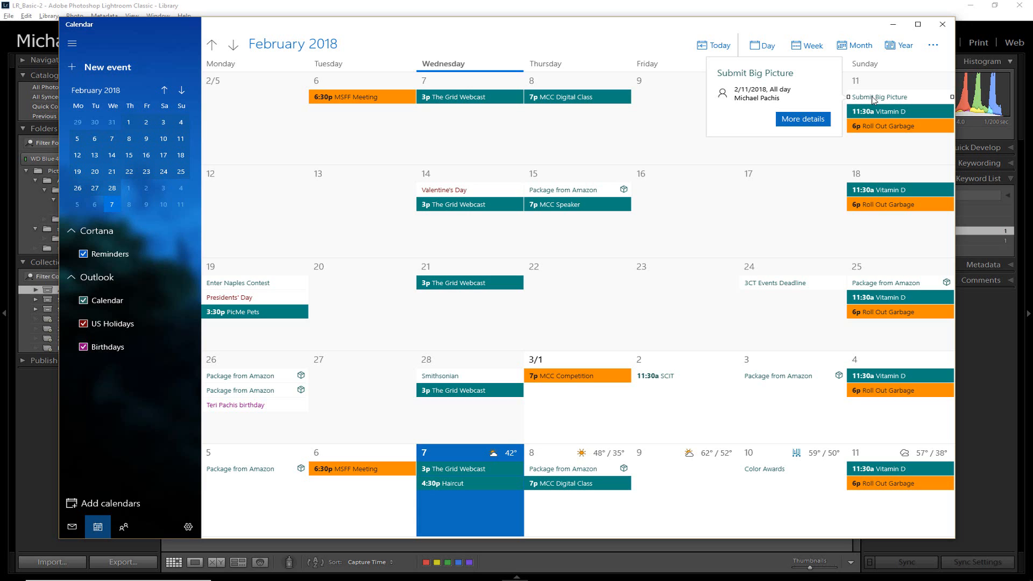
click(807, 120)
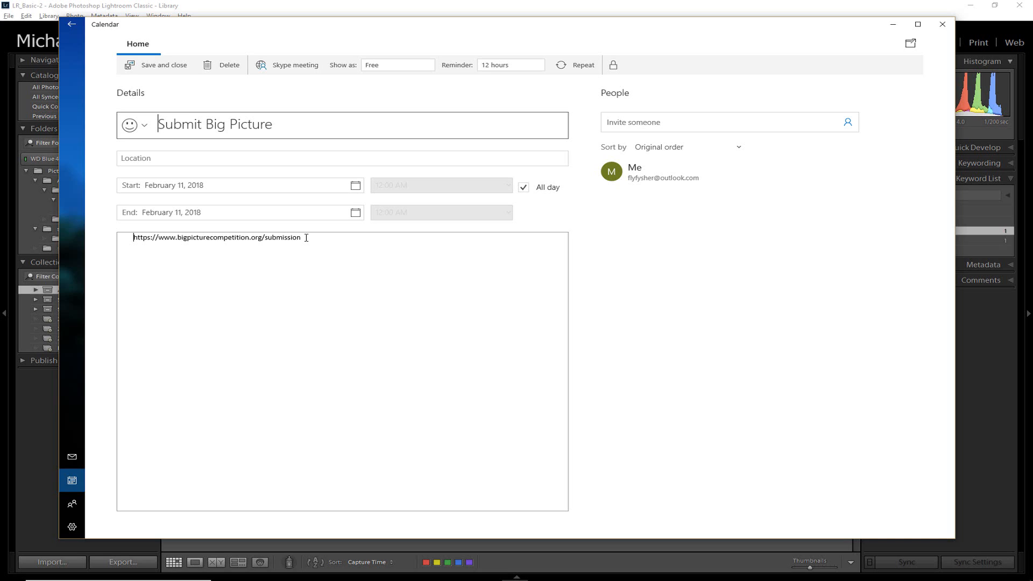
click(613, 123)
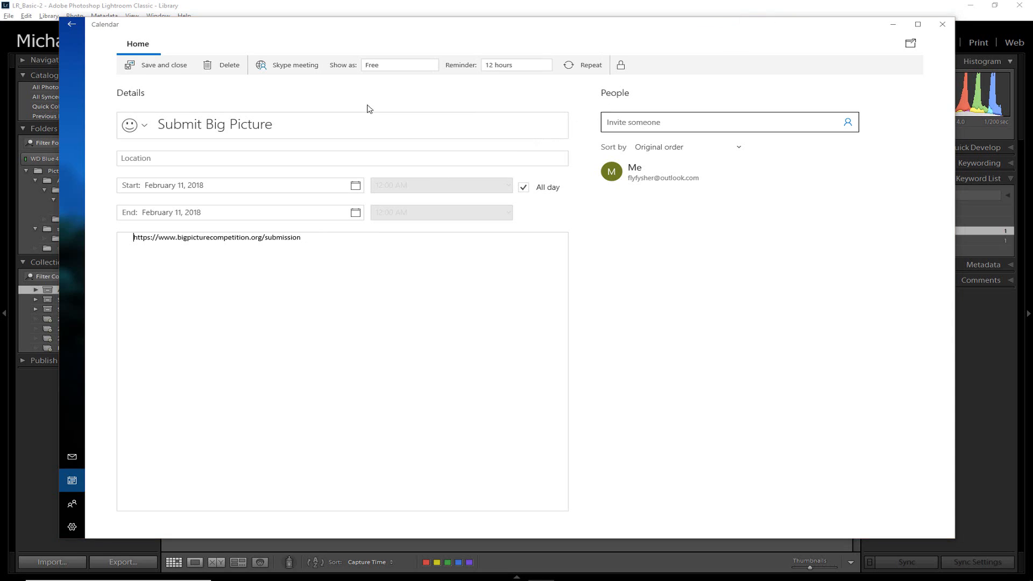
click(71, 26)
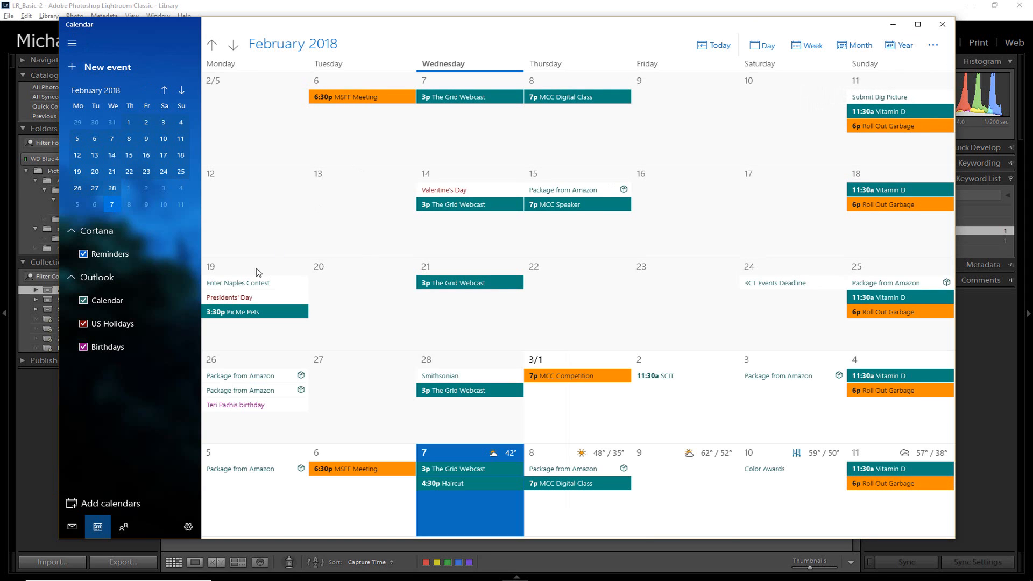
View the full details of the Enter Naples Contest event on February 19 and of the Smithsonian event on February 28
click(254, 287)
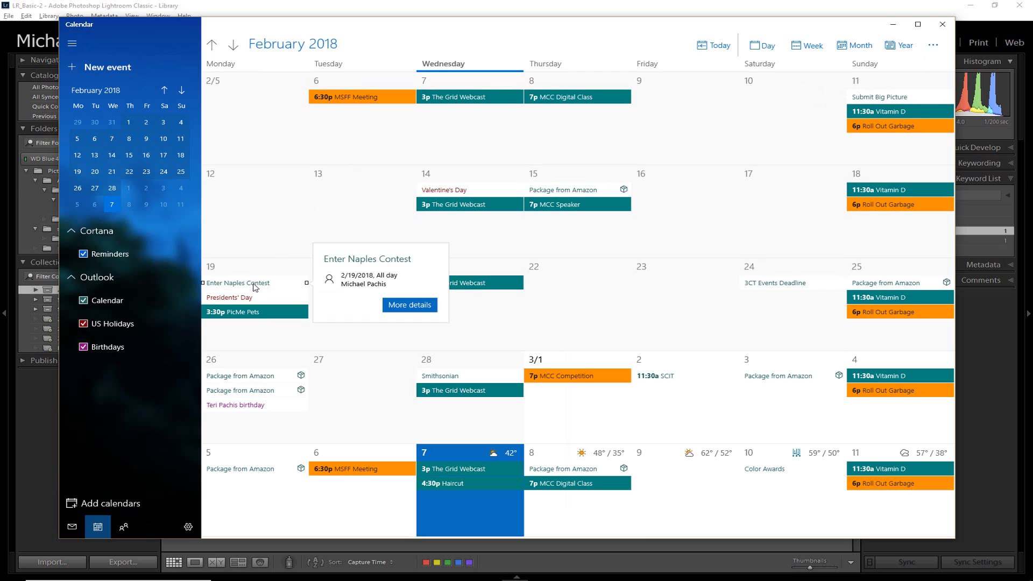
click(413, 306)
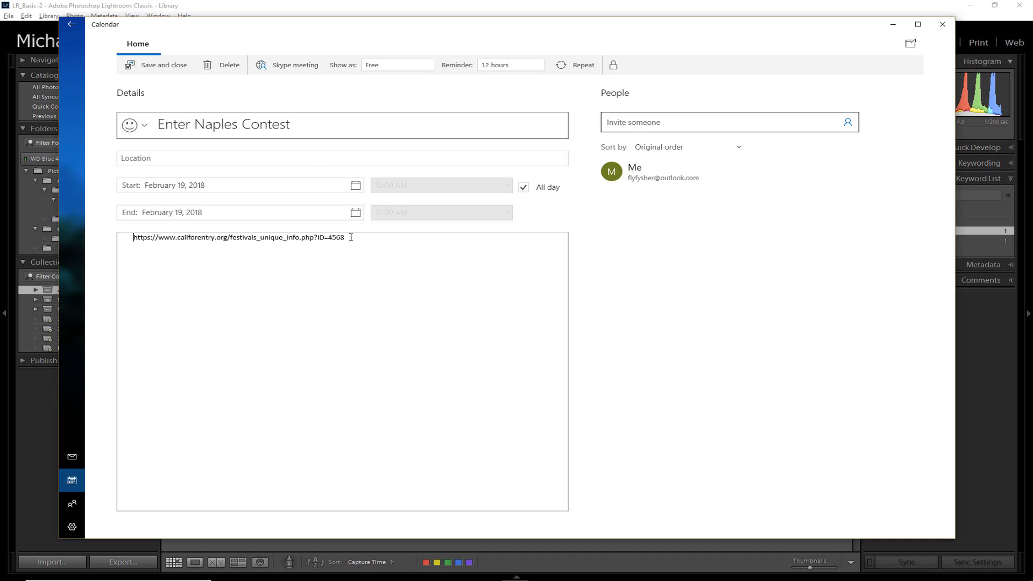
click(71, 26)
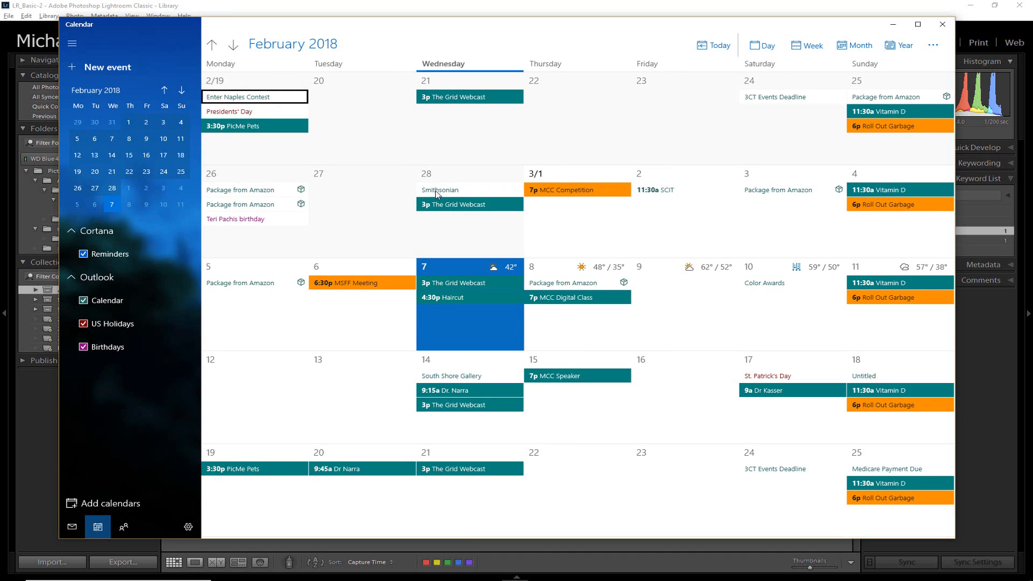
double_click(435, 190)
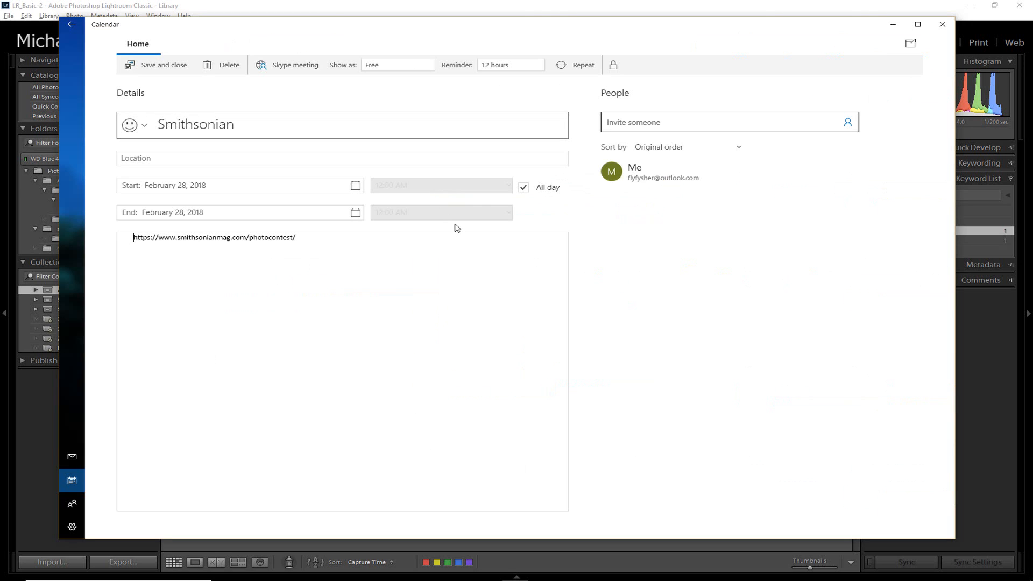